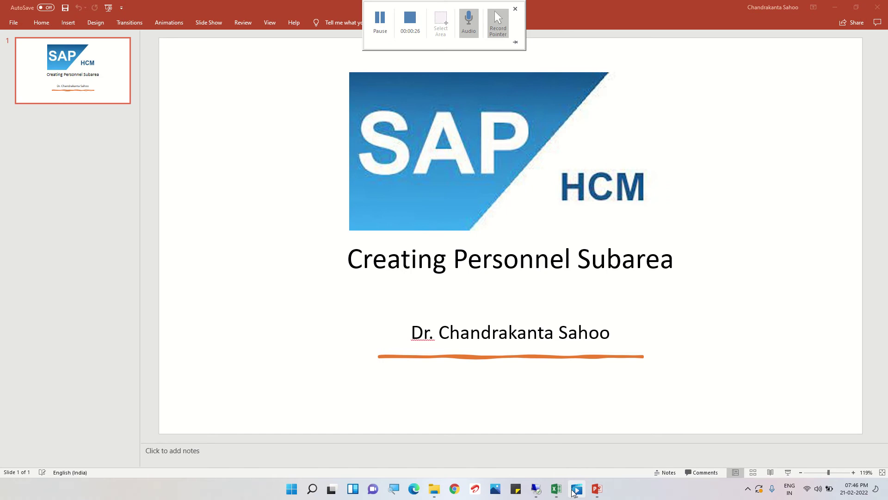
Switch to the SAP session and start the SPRO customizing transaction
mouse_move(560, 494)
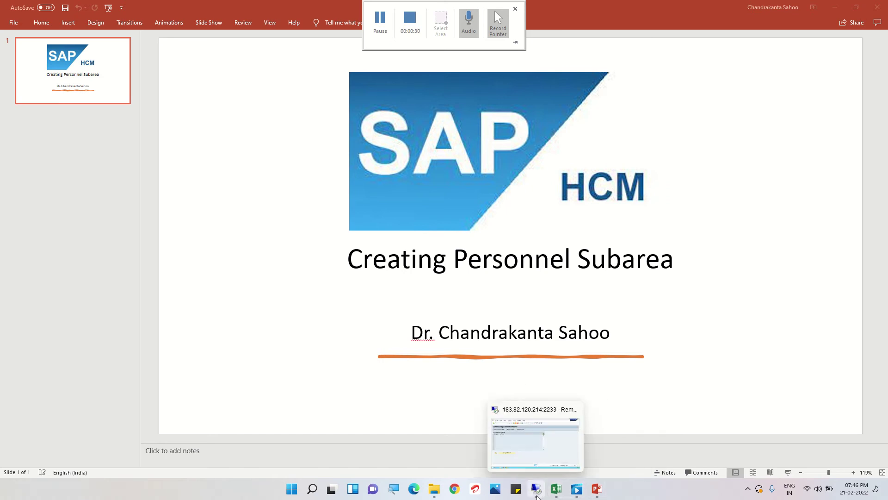
left_click(536, 494)
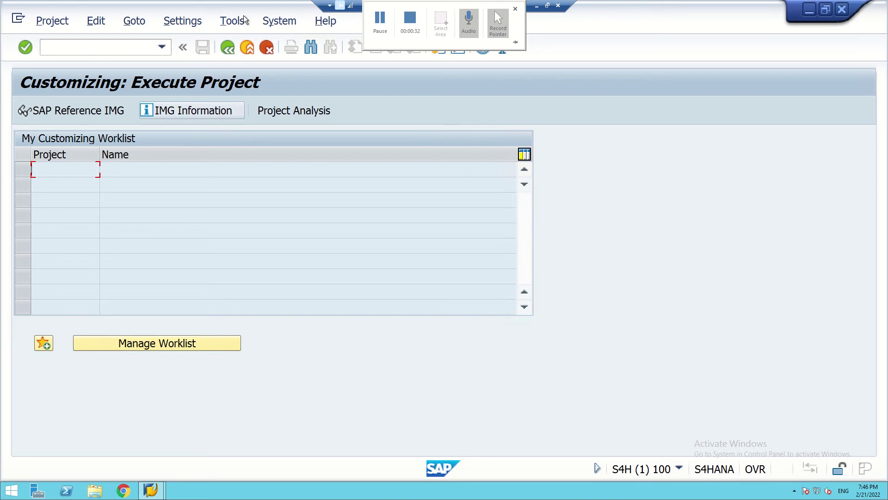
left_click(229, 48)
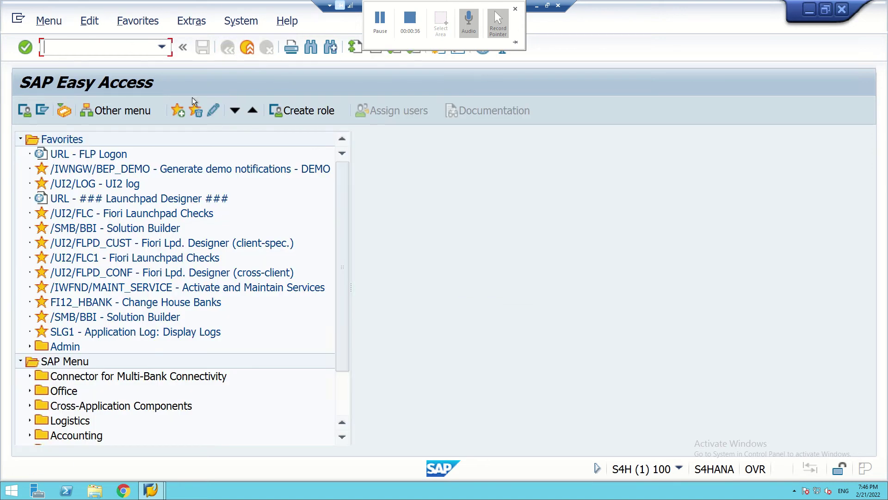
type("spro")
key("Return")
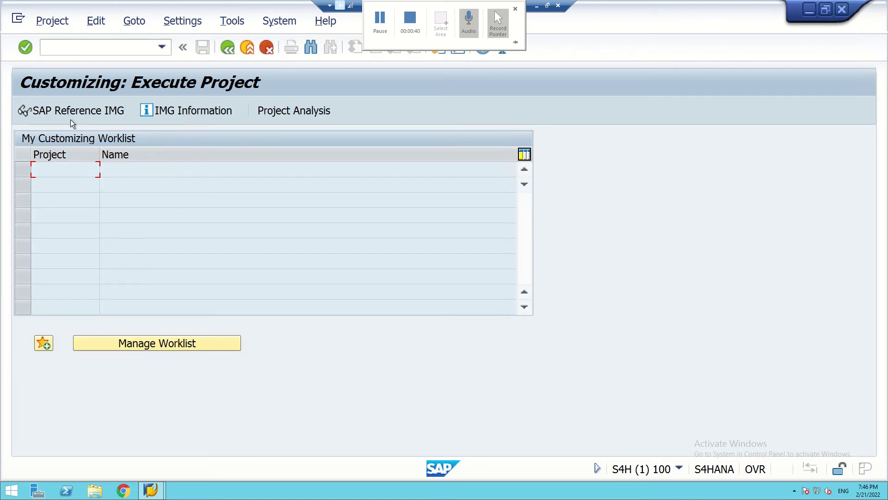
In the SAP Reference IMG, expand Enterprise Structure > Definition > Human Resources Management
left_click(48, 108)
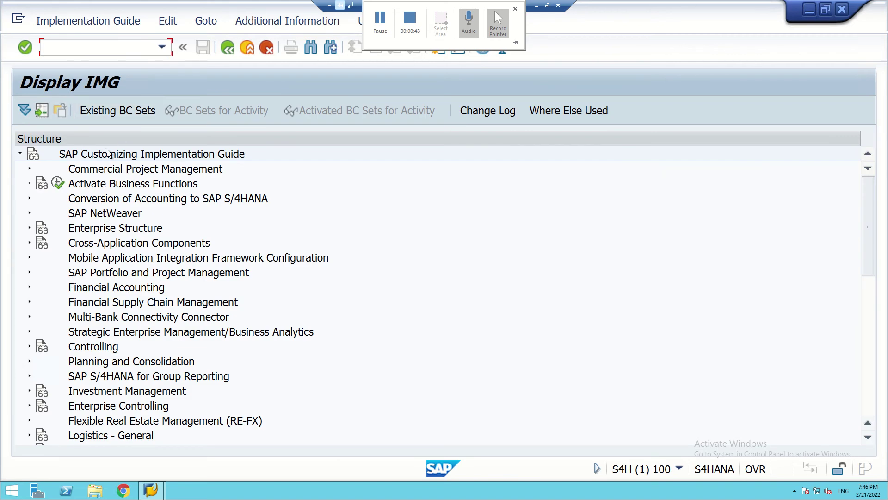
left_click(29, 227)
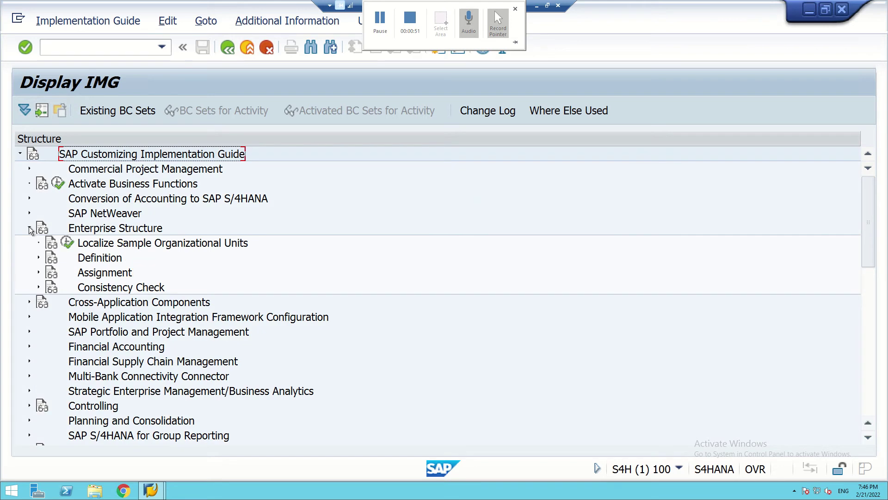
left_click(38, 258)
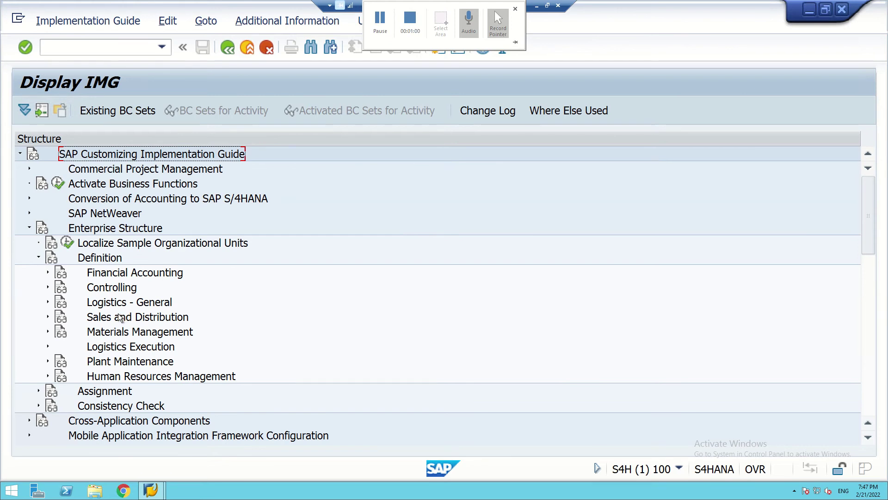
left_click(49, 376)
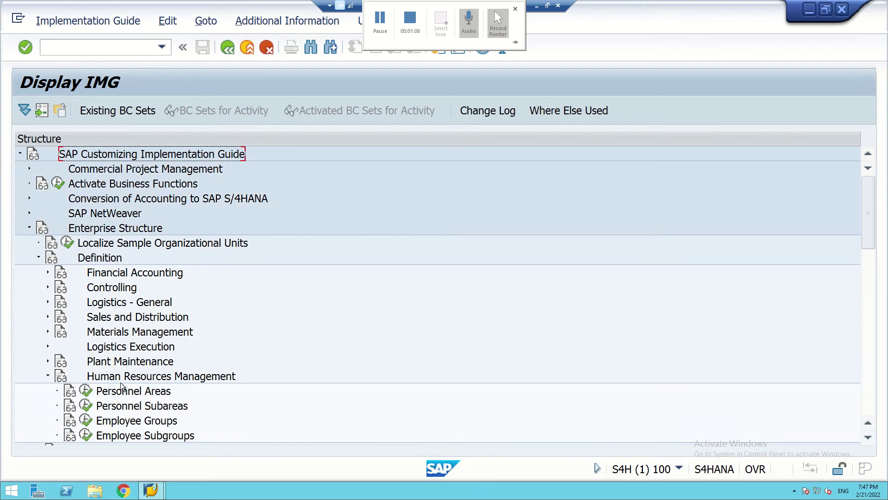
scroll(314, 329, "down", 1)
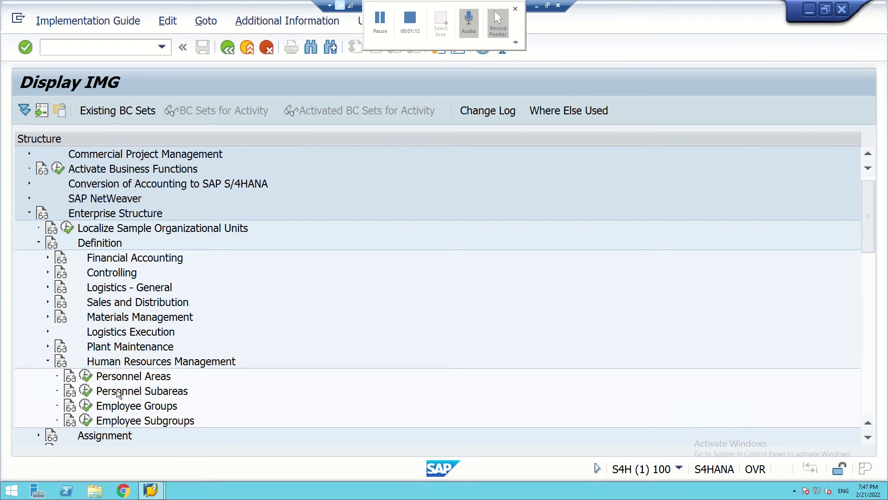
Open Create personnel subareas with work area MU99 instead of the preset DL99
left_click(86, 391)
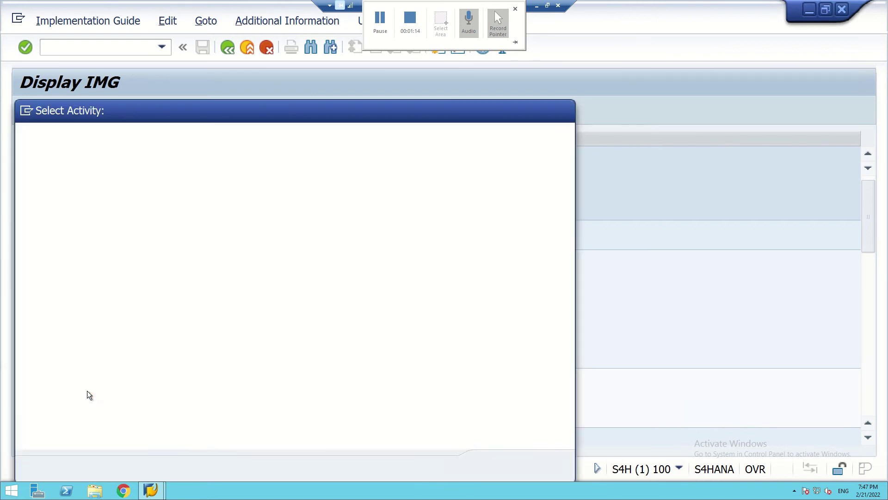
double_click(105, 185)
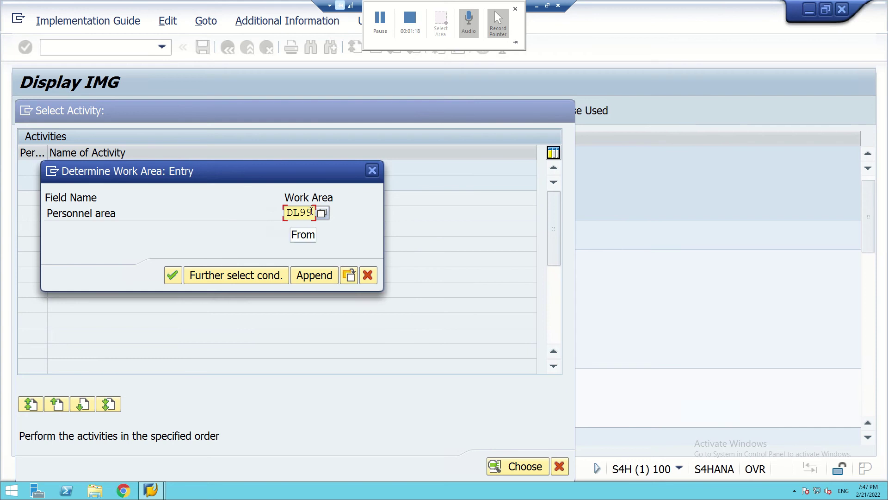
key("BackSpace")
key("BackSpace")
key("BackSpace")
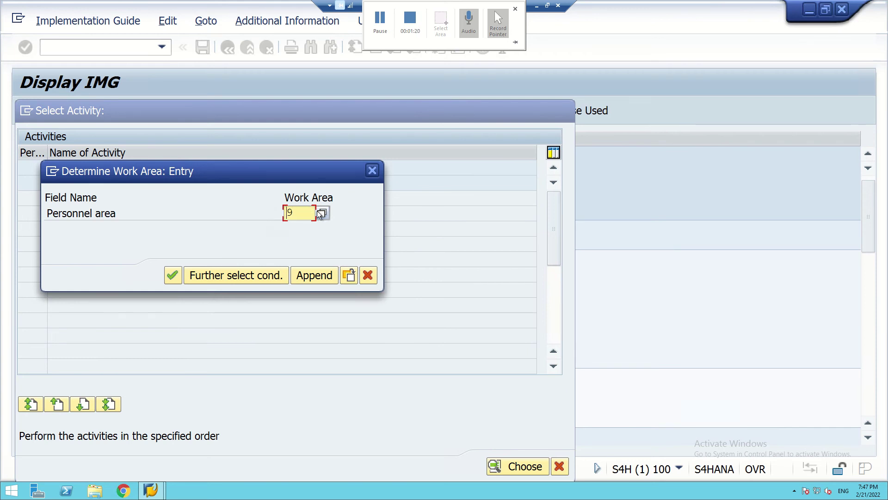
key("Delete")
type("MU")
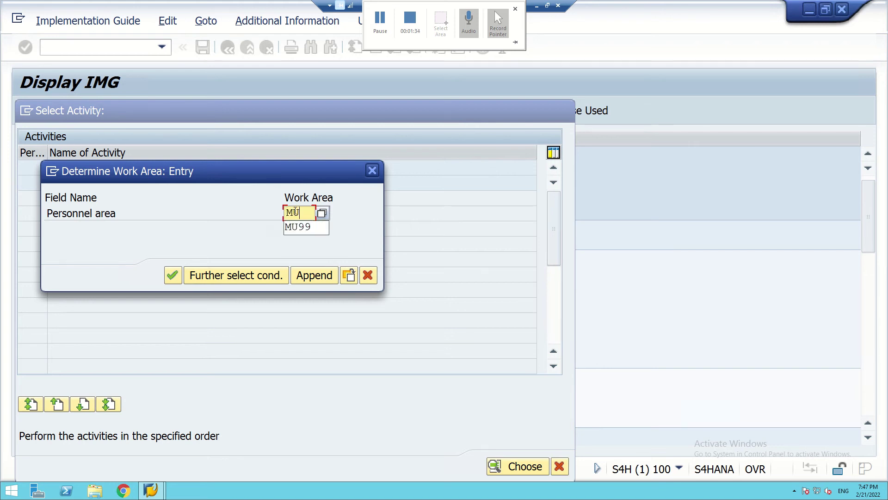
type("99")
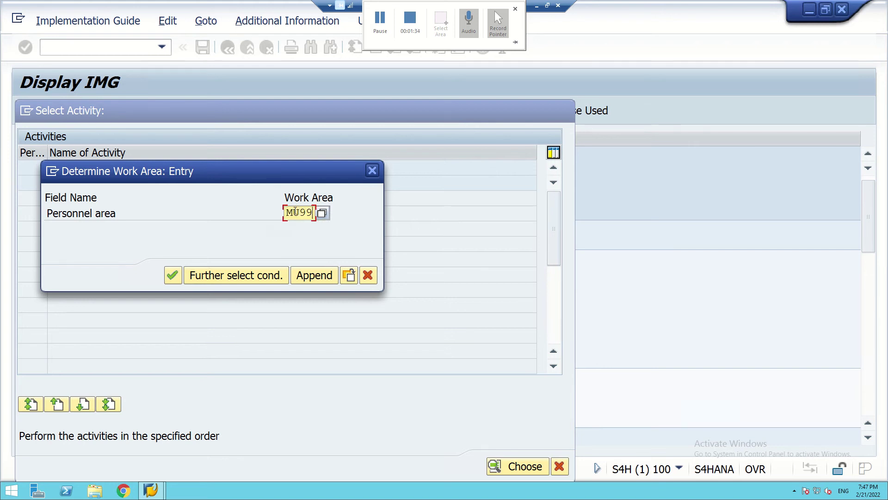
left_click(171, 276)
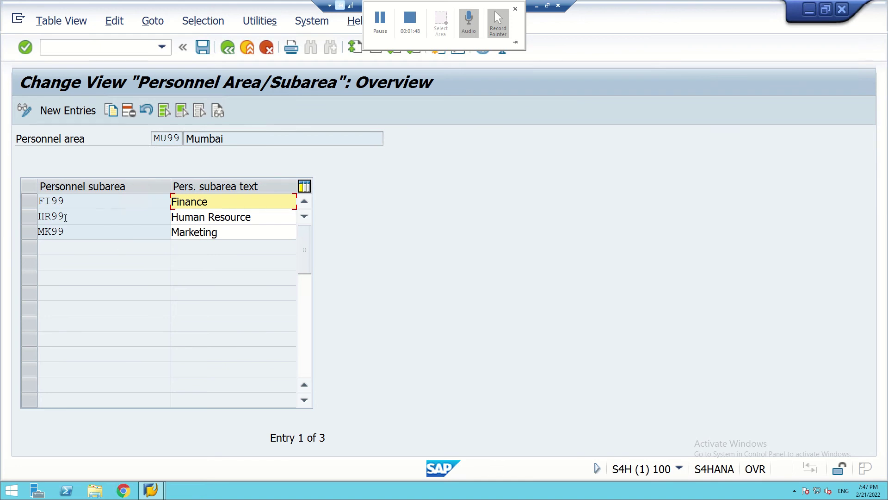
Add new entry RD99 'Research & Dev' and save it to the customizing request
left_click(52, 109)
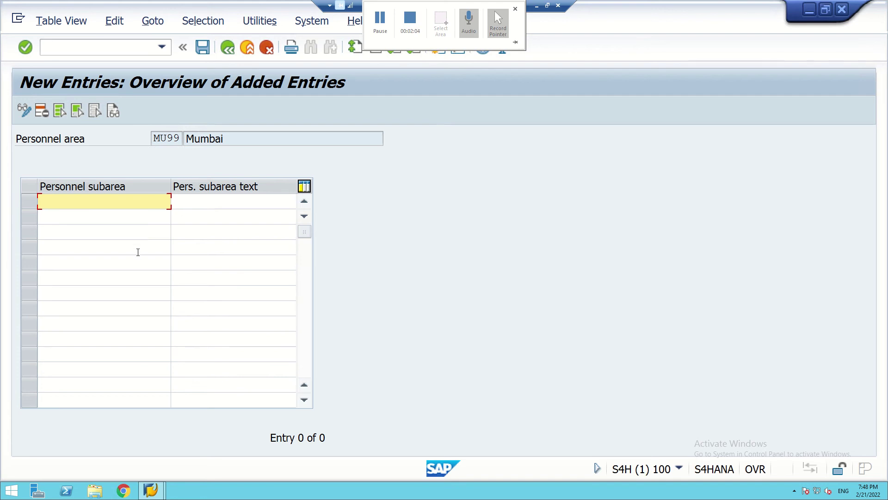
type("RD")
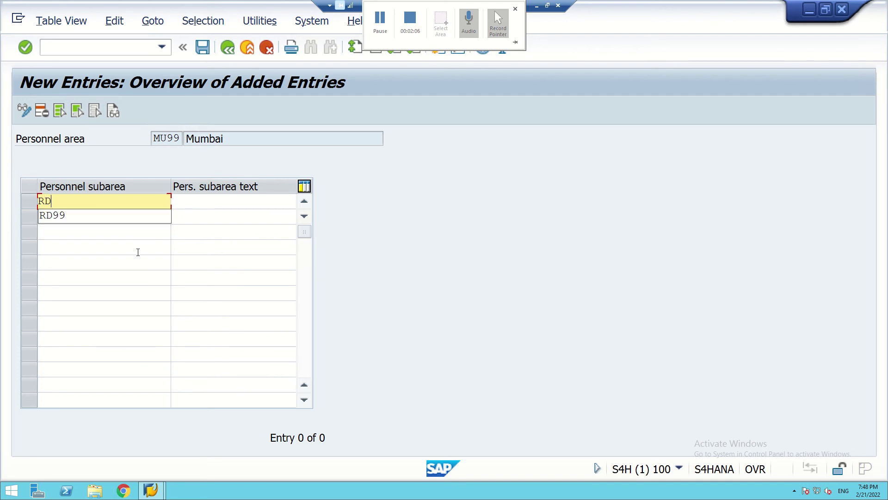
type("99")
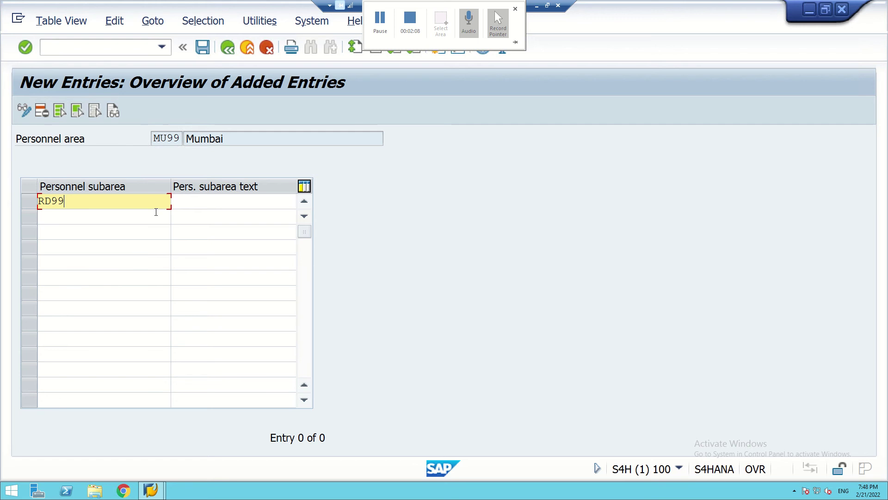
left_click(191, 203)
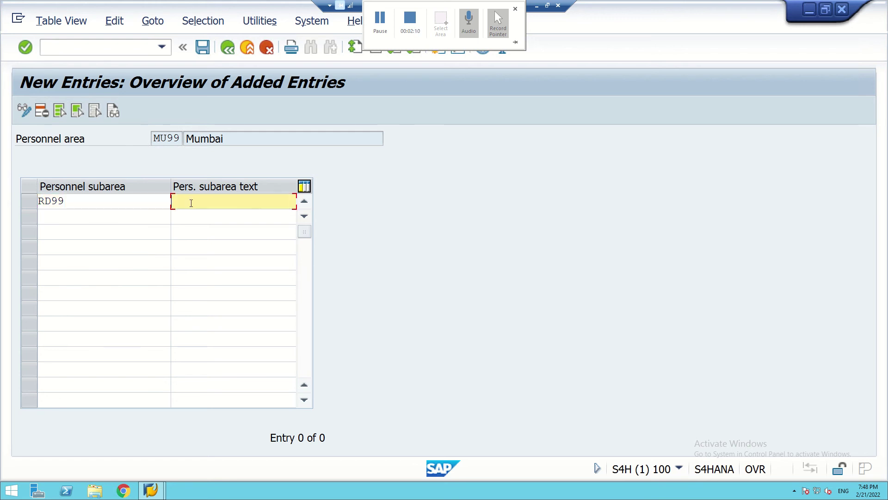
type("Research")
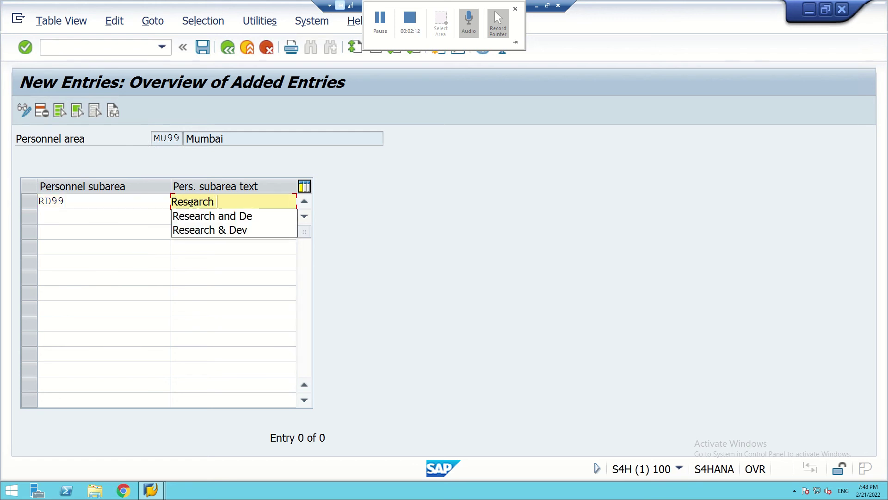
left_click(192, 228)
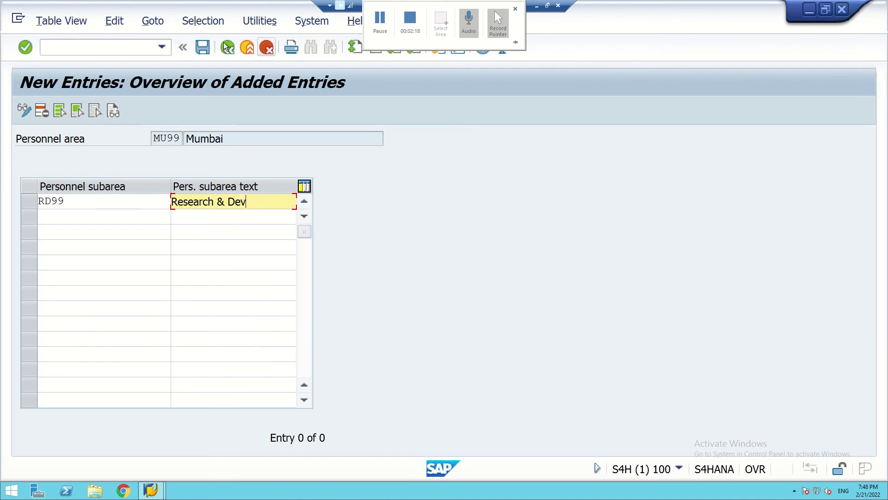
left_click(202, 47)
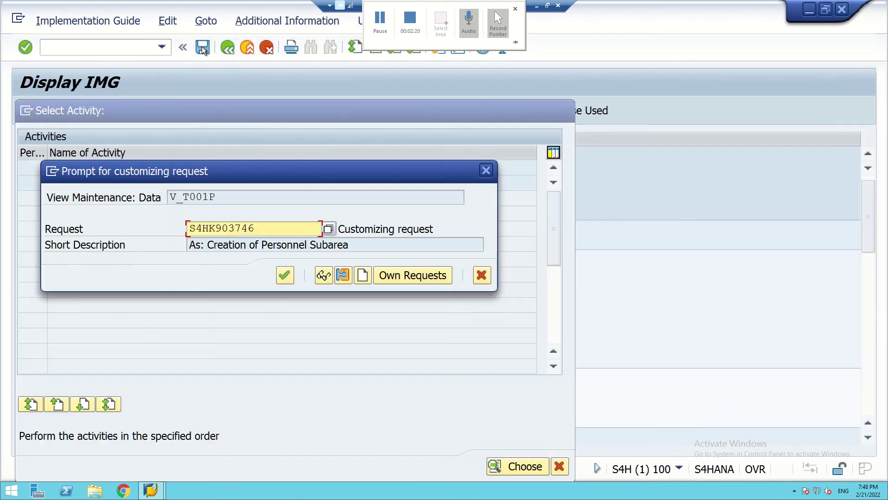
left_click(286, 276)
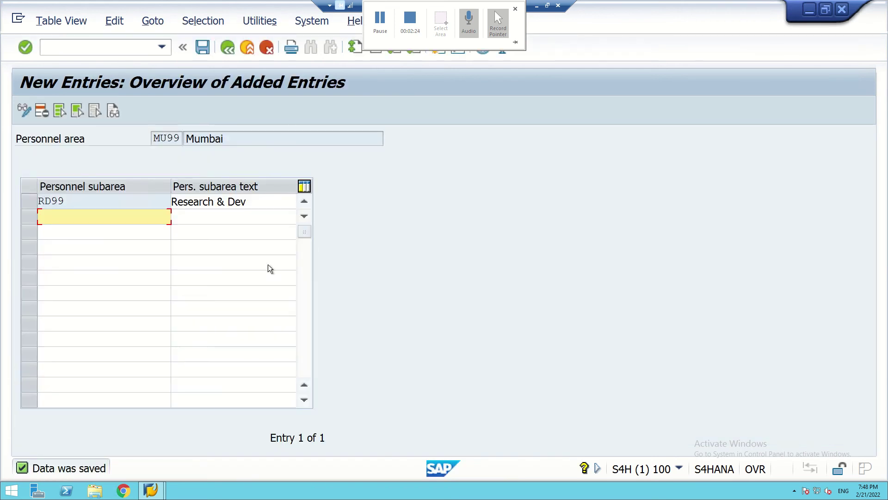
Go back and reopen Create personnel subareas with work area DL99
left_click(229, 46)
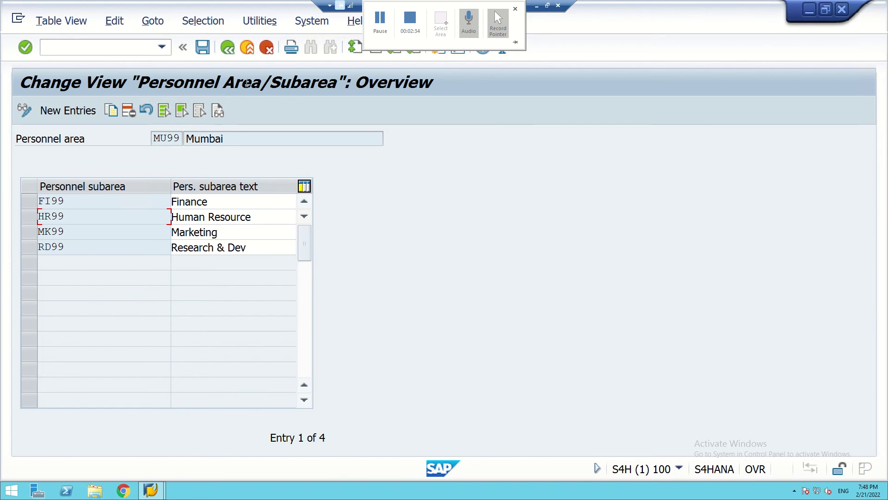
left_click(227, 47)
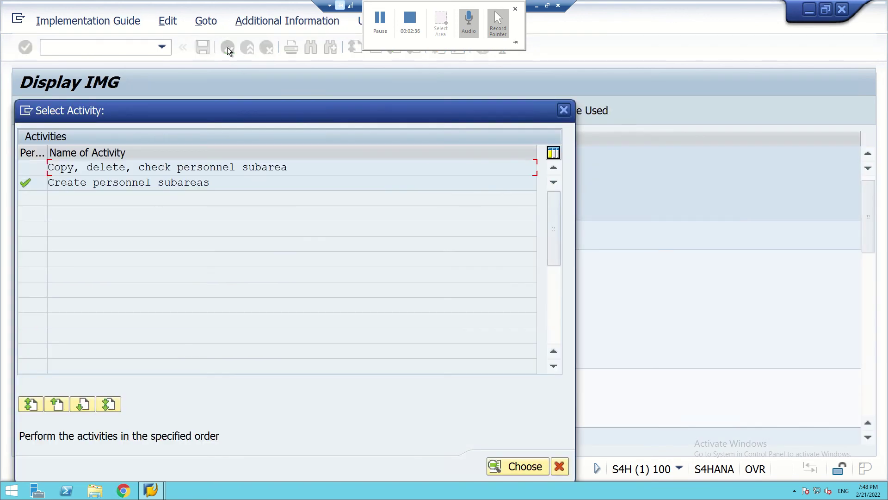
double_click(144, 182)
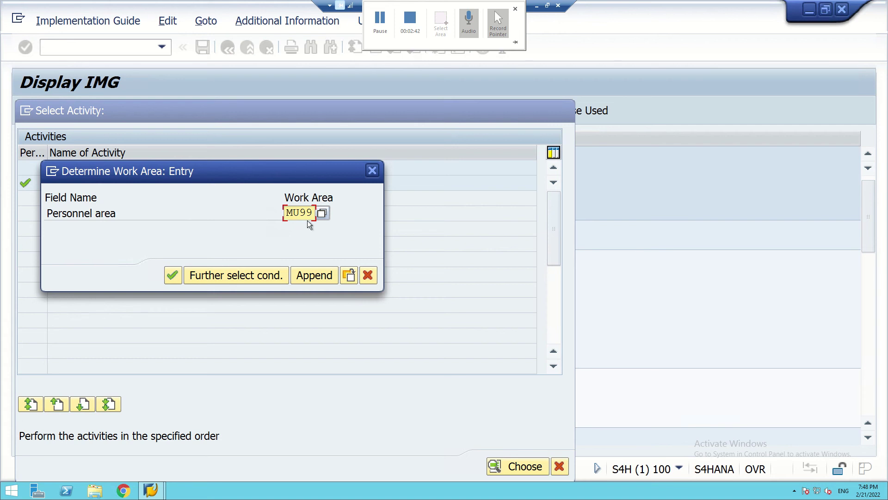
key("Delete")
key("Delete")
key("Delete")
key("Delete")
type("DL99")
left_click(174, 276)
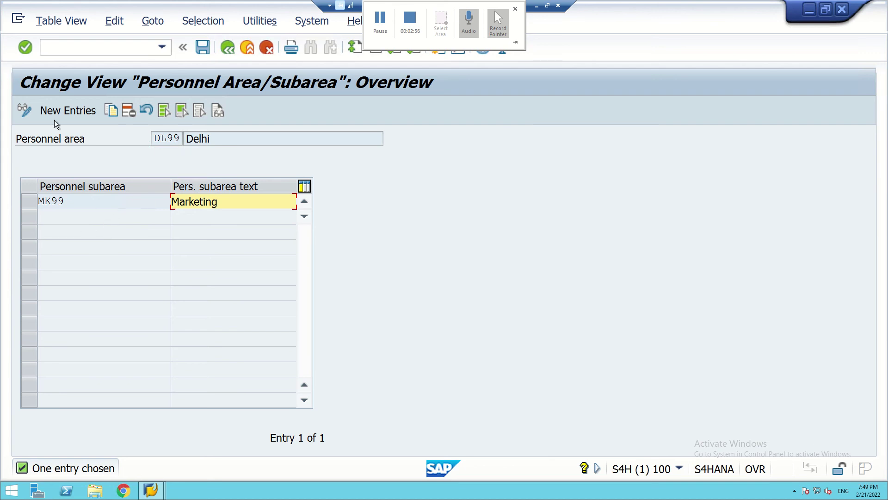
Enter new subarea rows HR99 'Human Resource' and SL99 'Sales'
left_click(69, 113)
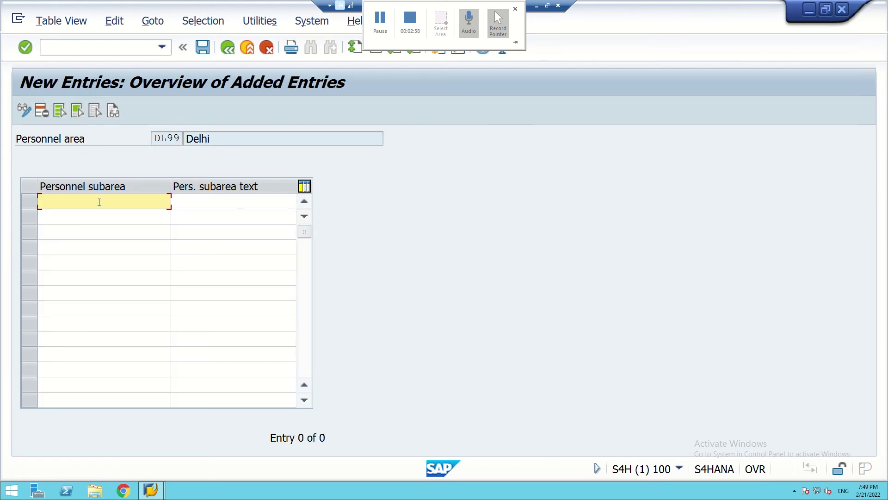
type("HH")
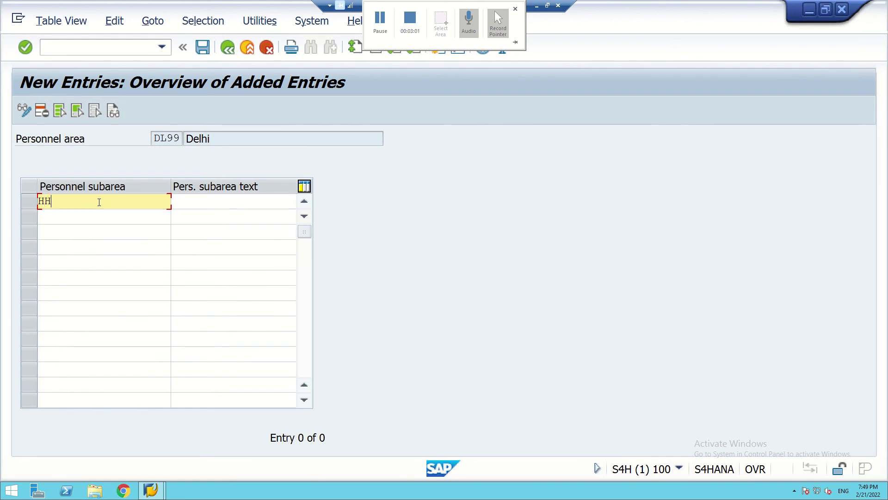
key("BackSpace")
type("R")
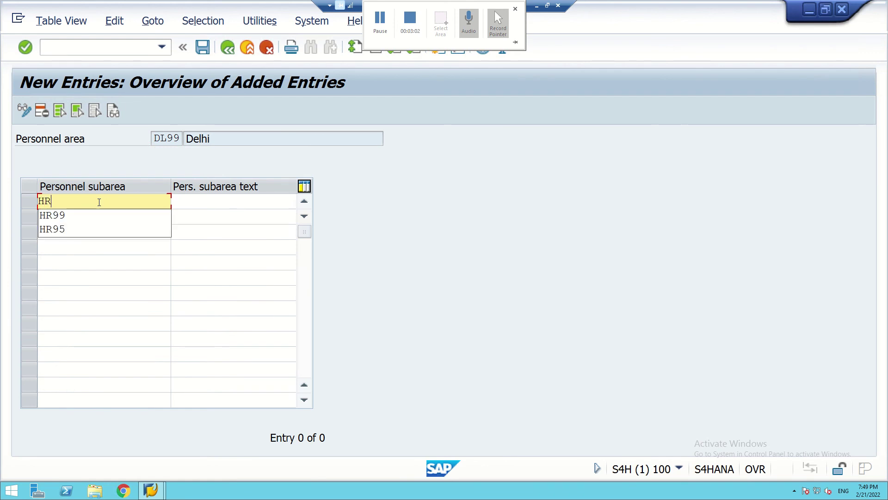
type("99")
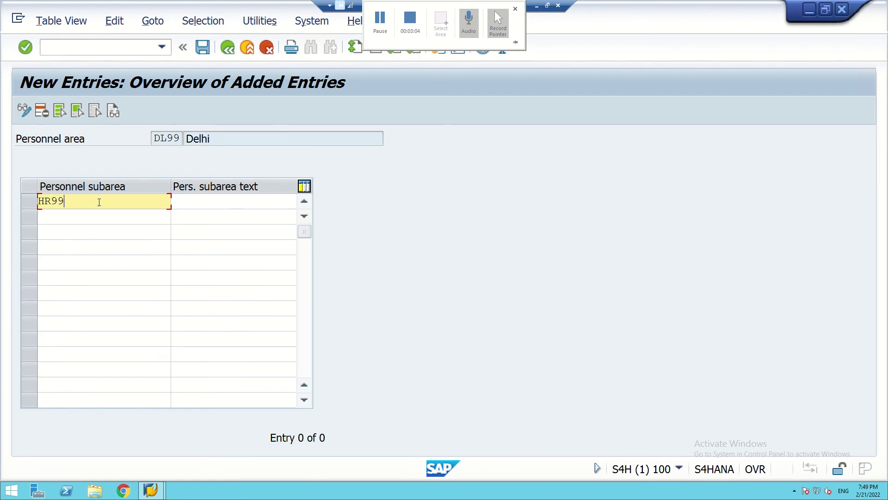
left_click(208, 205)
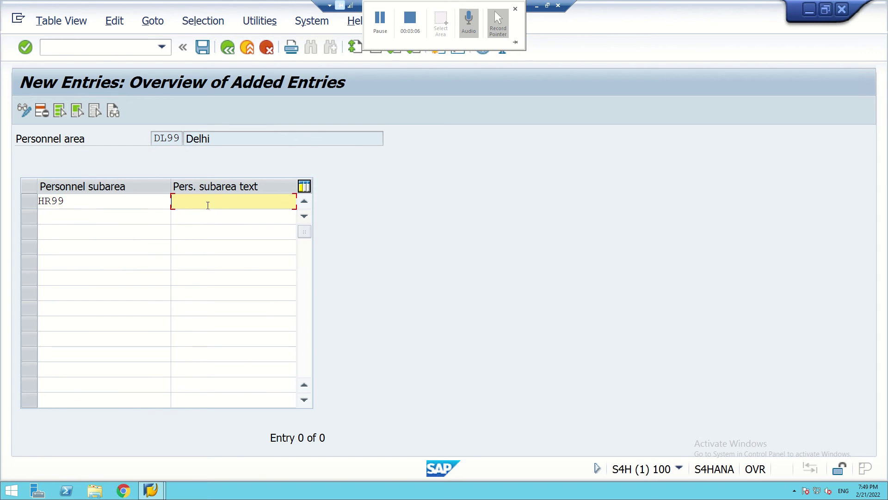
type("Human R")
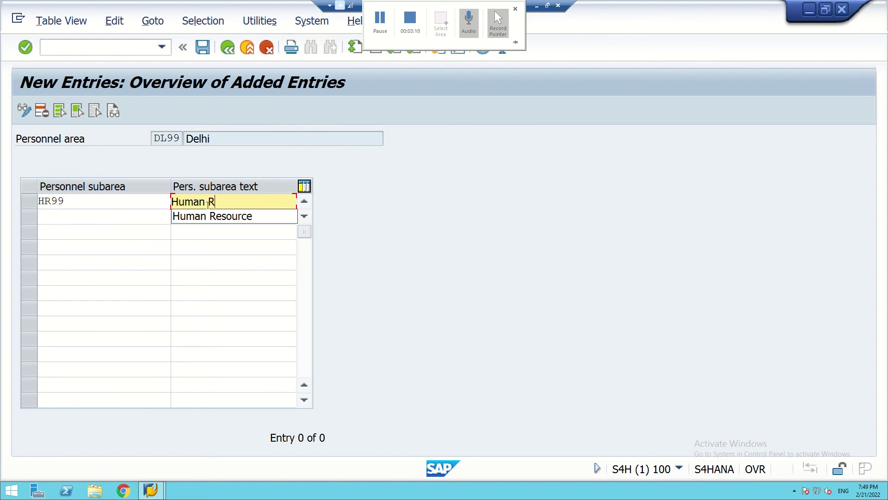
type("esource")
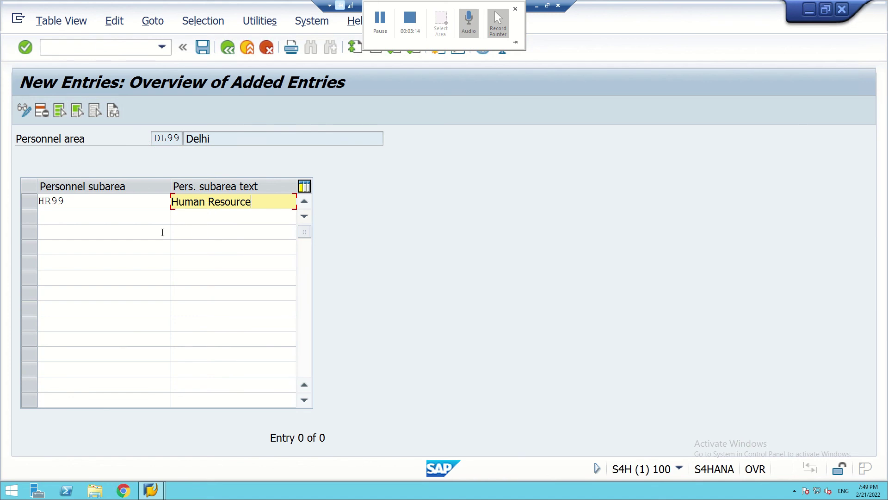
left_click(109, 220)
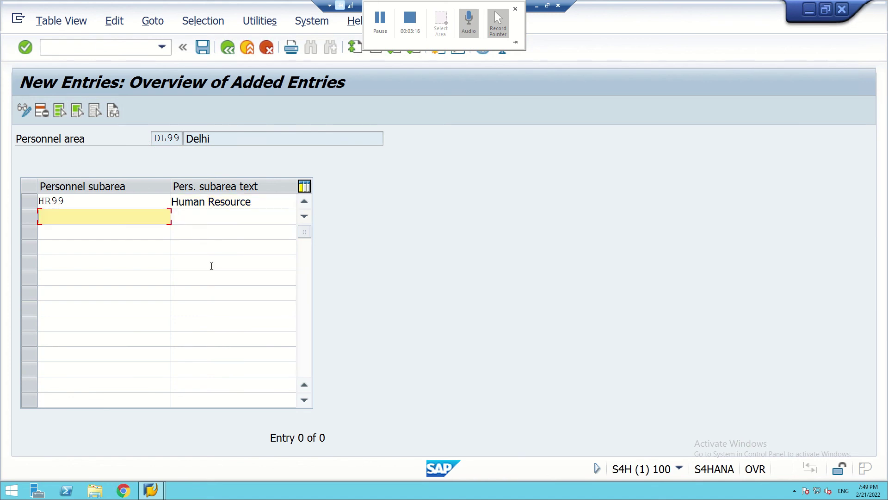
type("Sal")
key("BackSpace")
key("BackSpace")
key("BackSpace")
key("BackSpace")
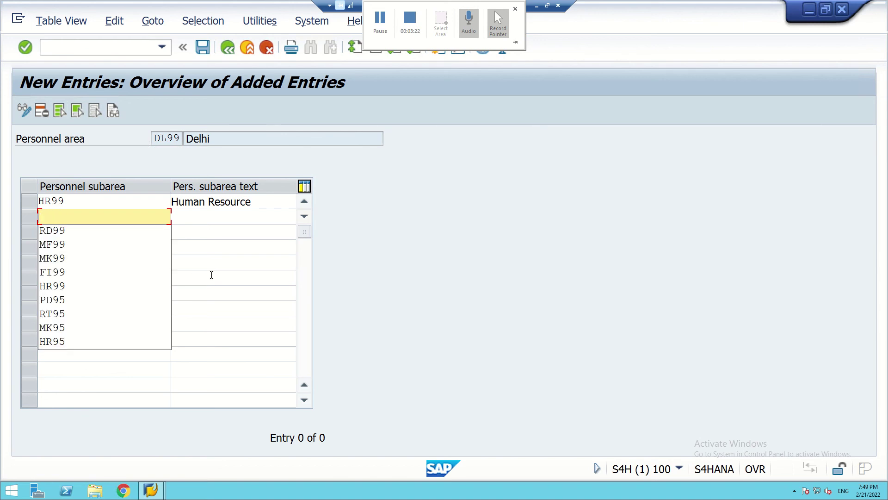
type("SL")
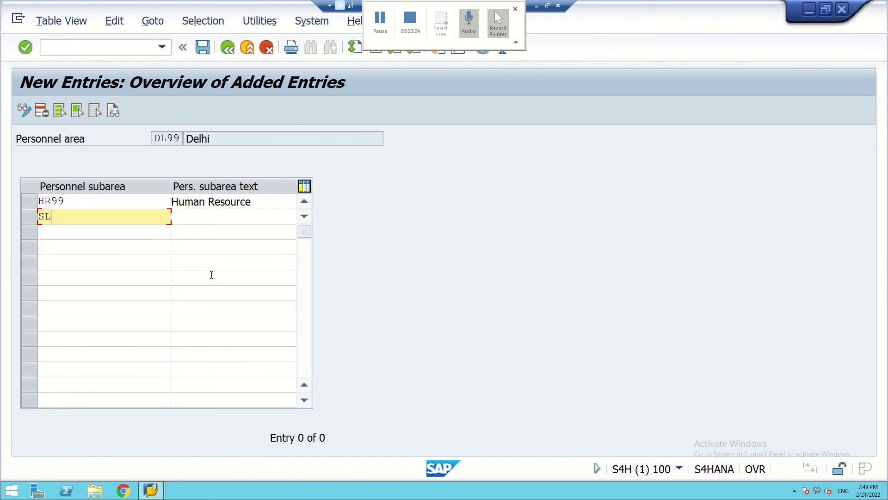
type("99")
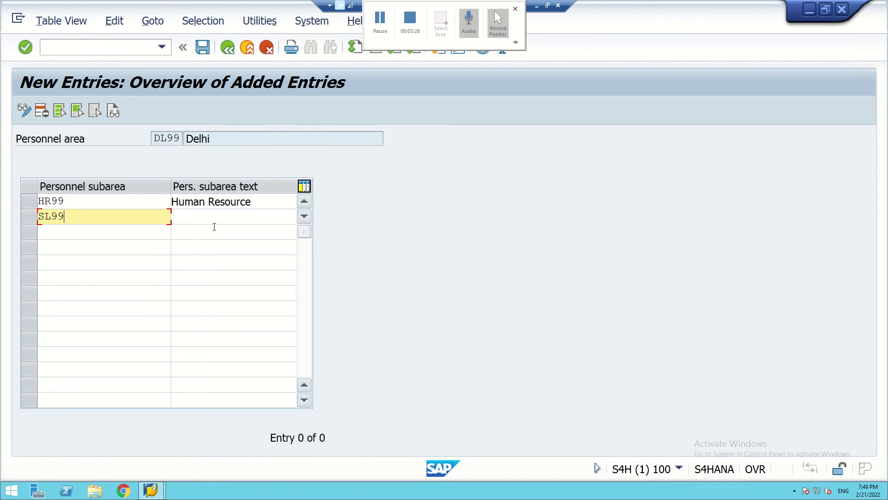
left_click(192, 222)
type("Sales")
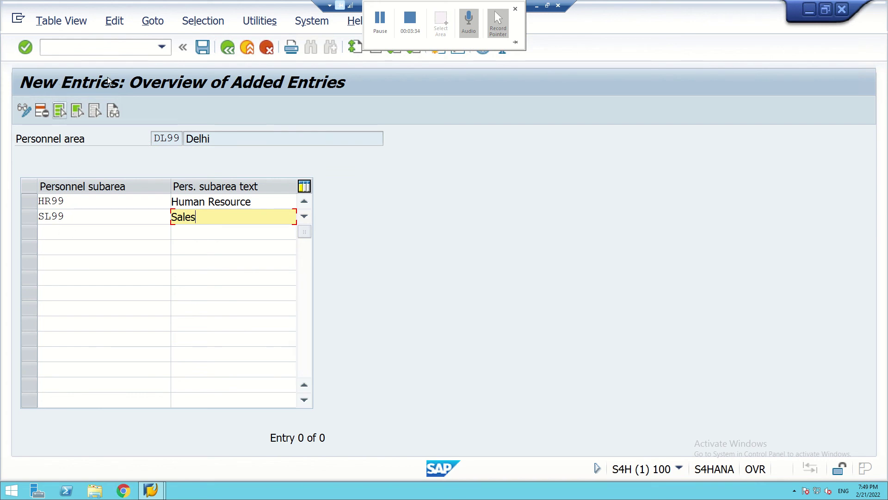
Save the new DL99 subareas under the customizing request
left_click(203, 46)
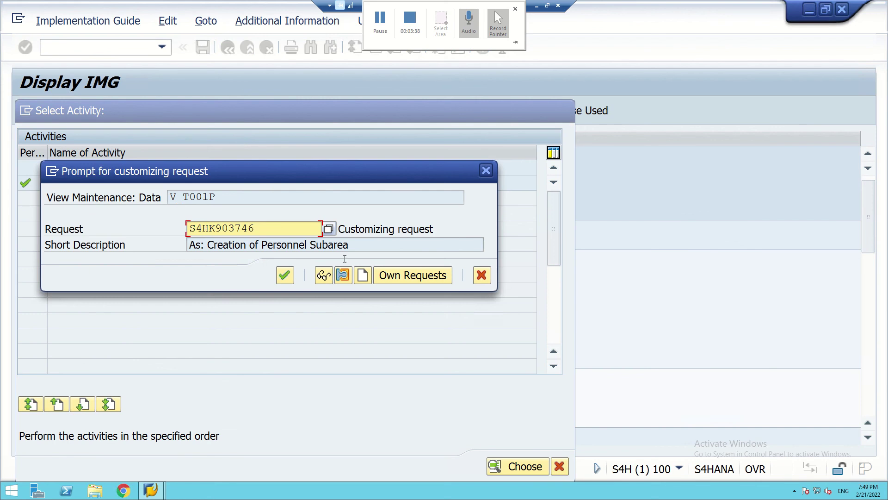
left_click(285, 276)
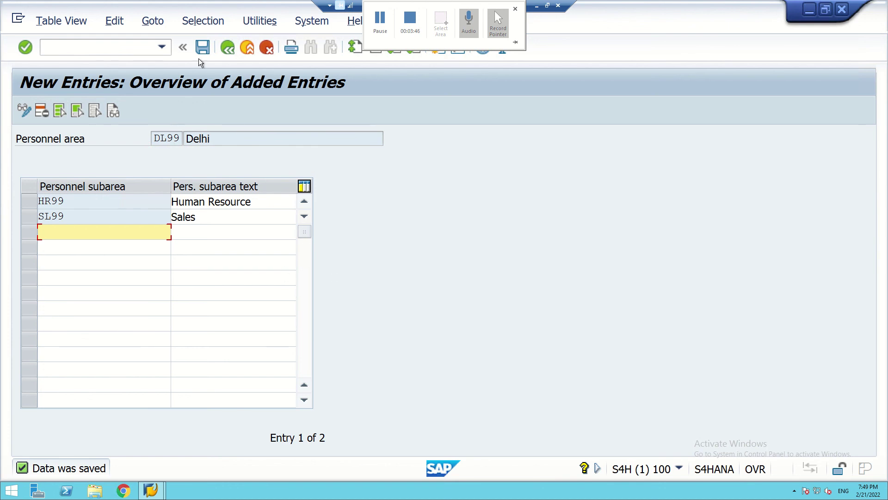
left_click(228, 48)
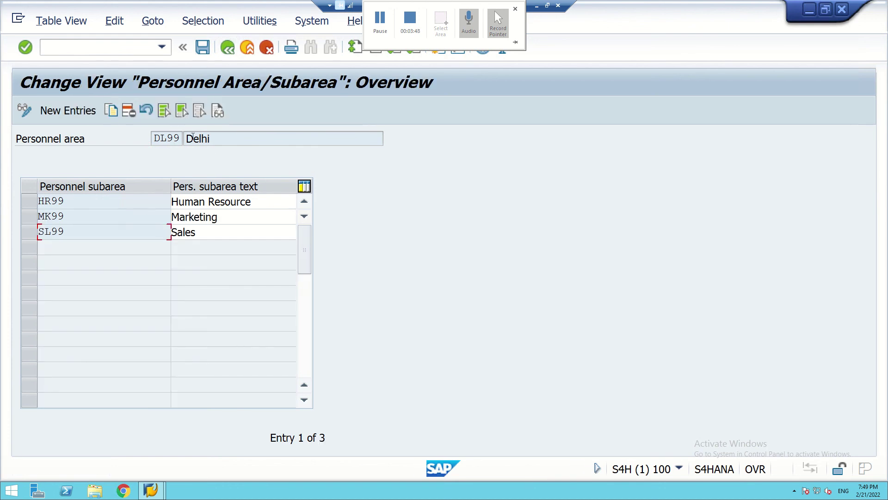
Abandon an empty new-entries screen and exit maintenance, answering Yes to save changes
left_click(74, 110)
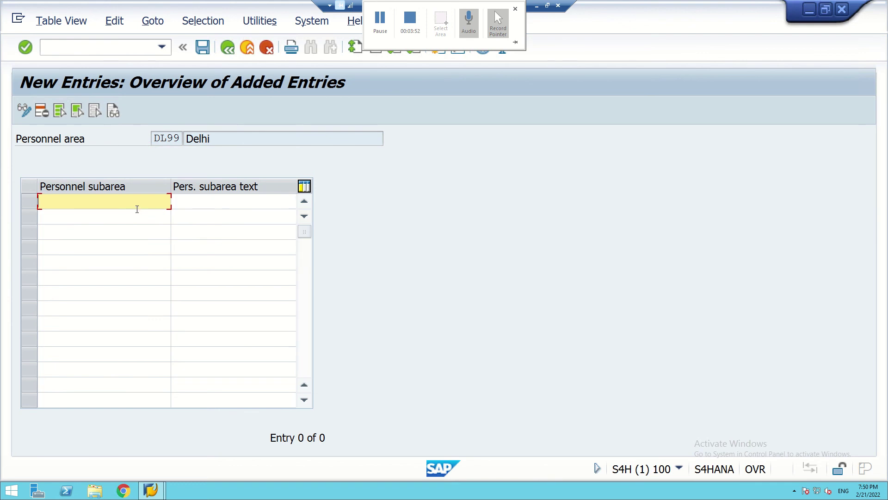
type("SL")
key("BackSpace")
key("BackSpace")
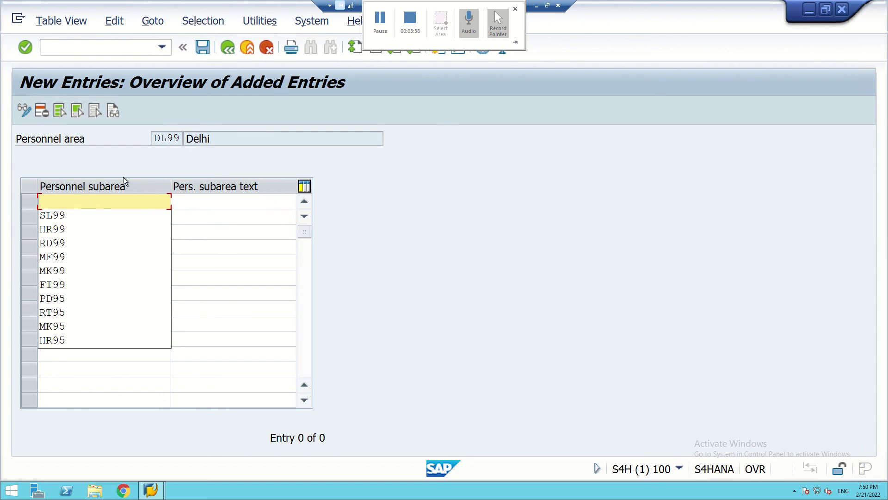
left_click(226, 48)
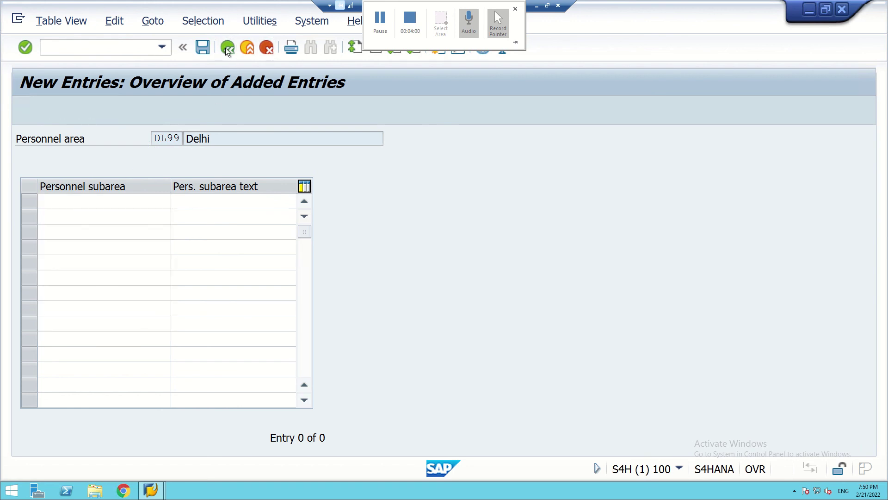
left_click(226, 47)
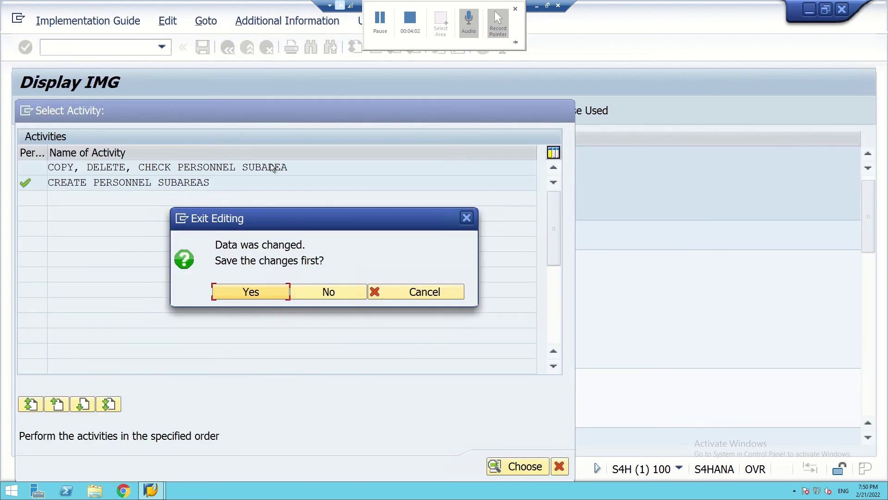
left_click(228, 293)
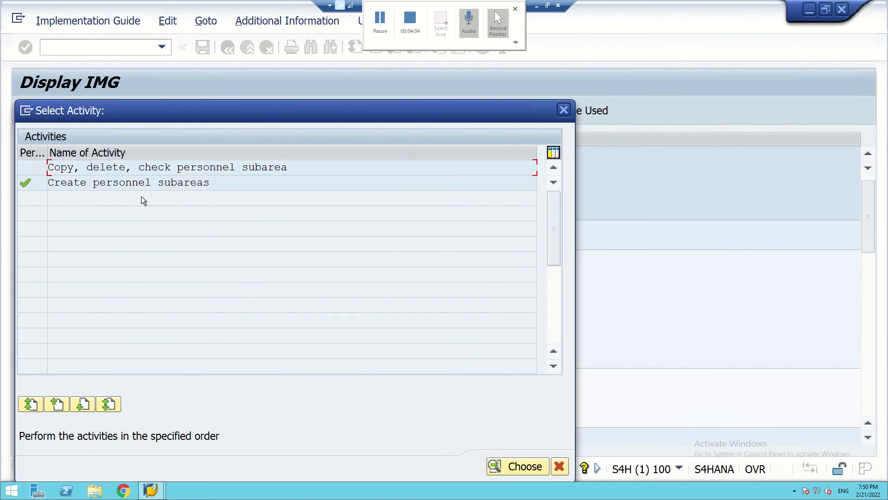
Reopen Create personnel subareas with work area BL99
left_click(132, 185)
double_click(132, 185)
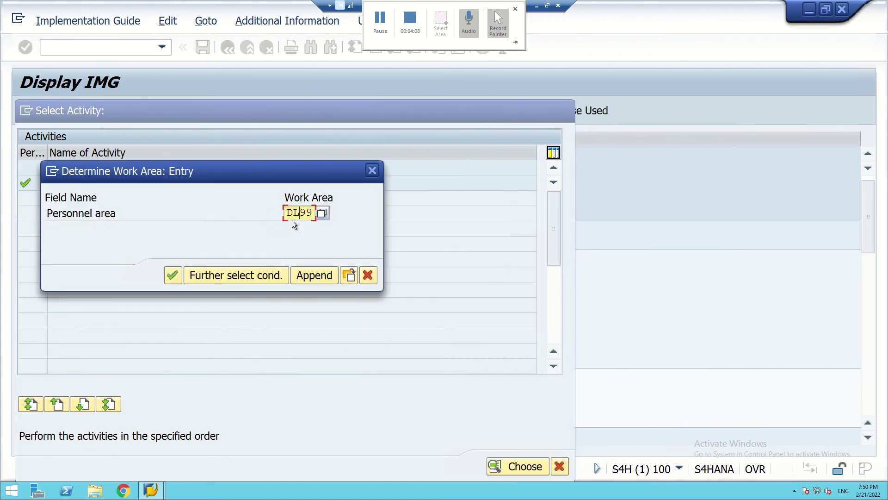
type("BL((")
key("BackSpace")
key("BackSpace")
type("99")
left_click(171, 279)
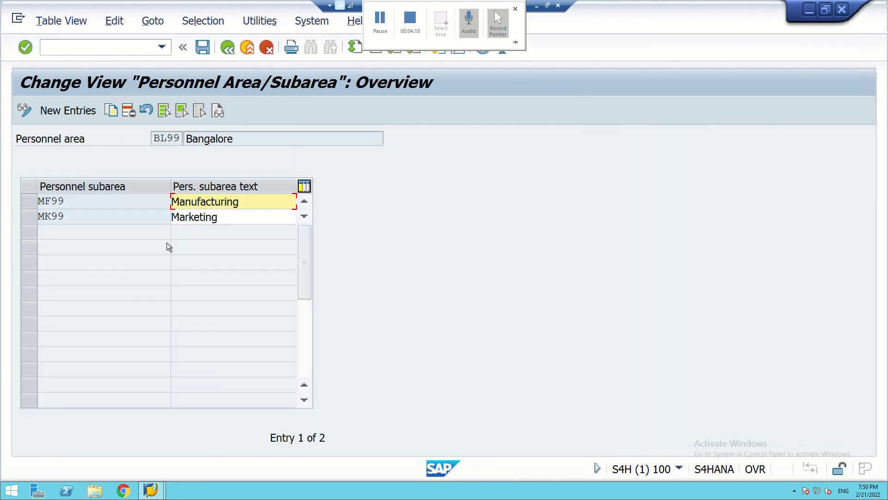
Add a new entry RD99 with text 'Research & Dev'
left_click(69, 115)
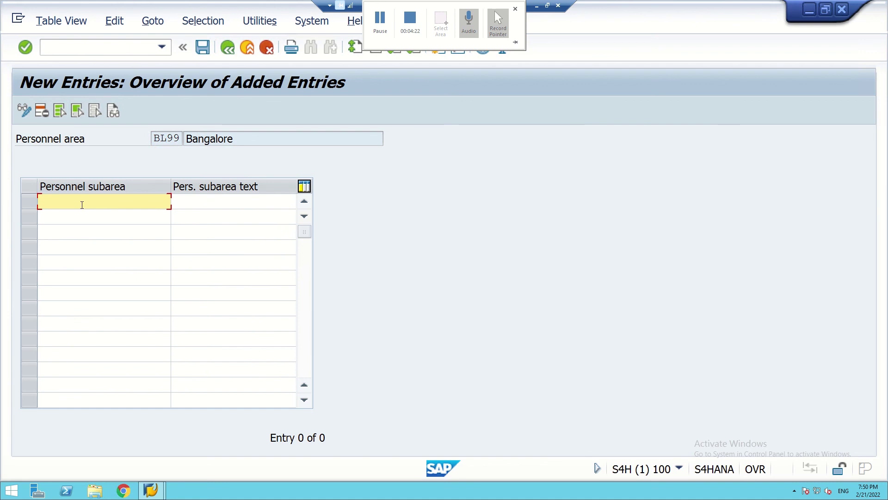
type("R")
type("&D")
key("BackSpace")
key("BackSpace")
type("D (")
key("BackSpace")
key("BackSpace")
key("BackSpace")
type("D")
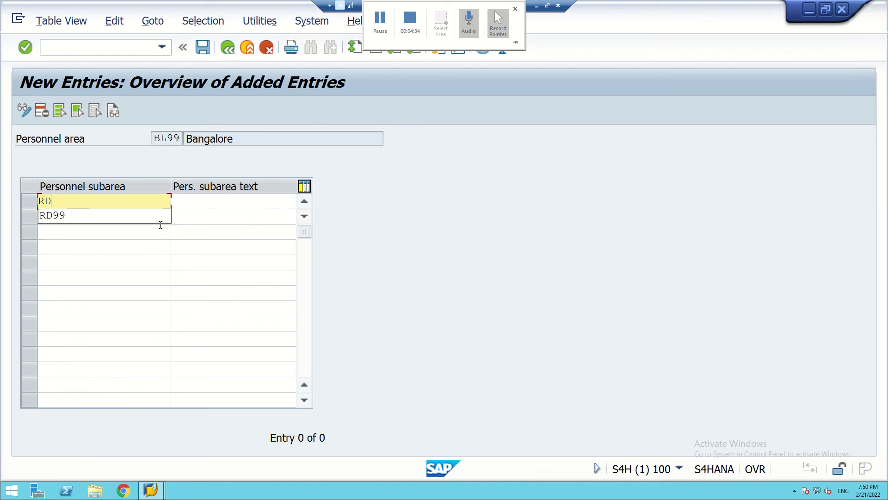
type("99")
left_click(184, 203)
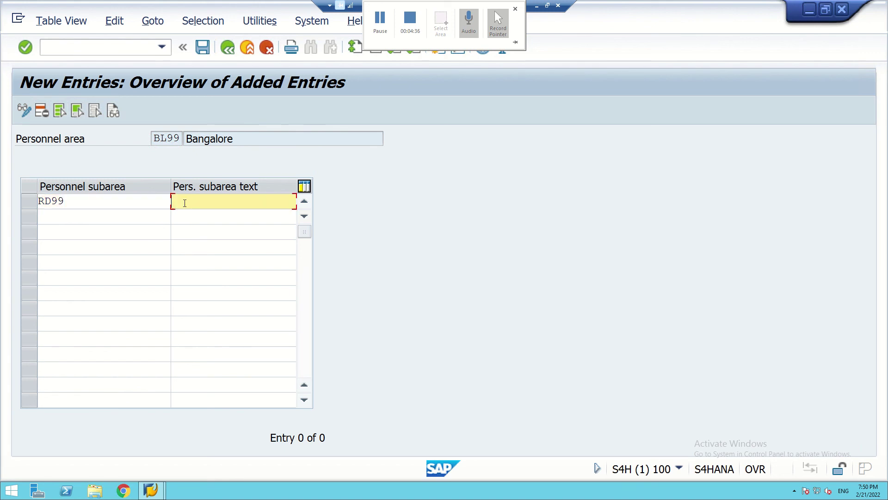
type("Rese")
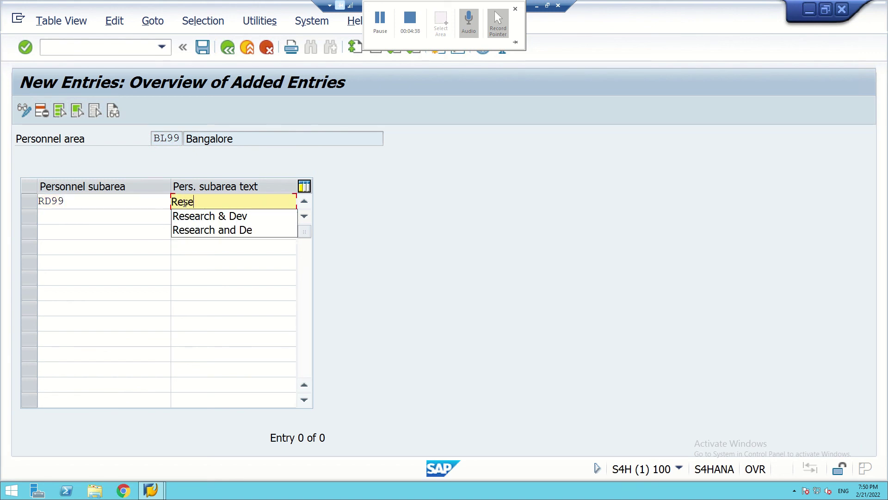
left_click(184, 215)
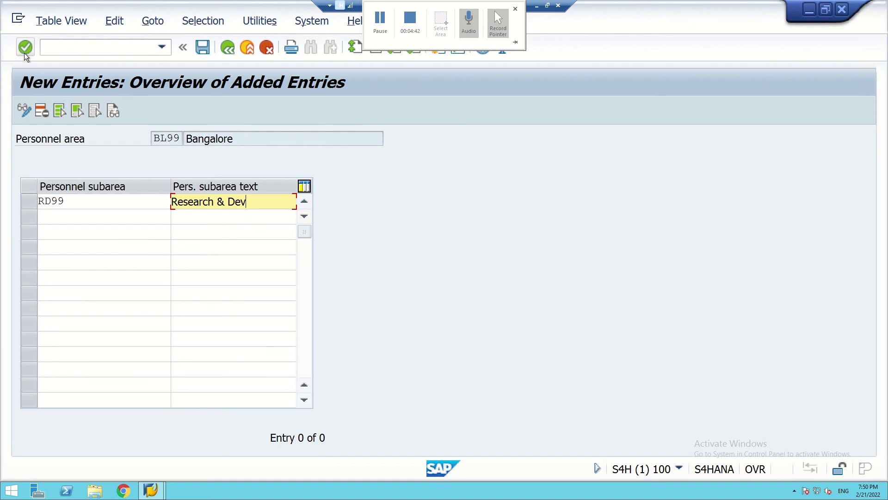
Save RD99 under customizing request S4HK903746 and return to the overview
left_click(202, 46)
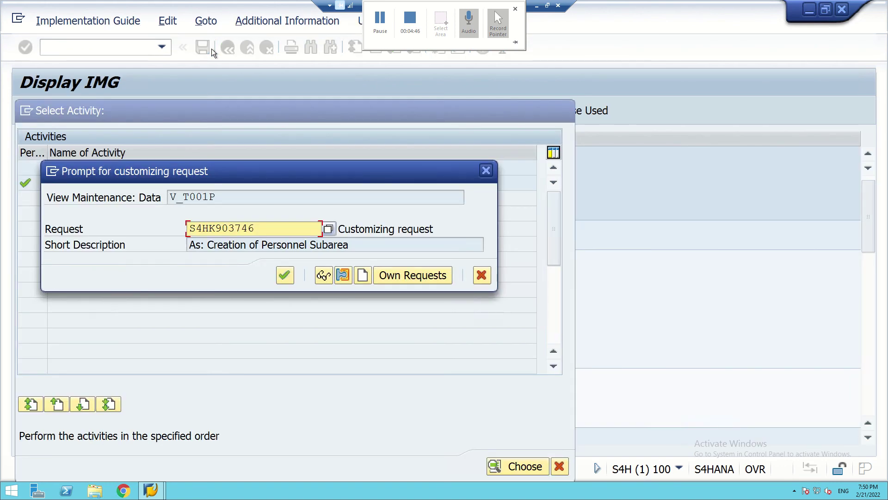
left_click(284, 276)
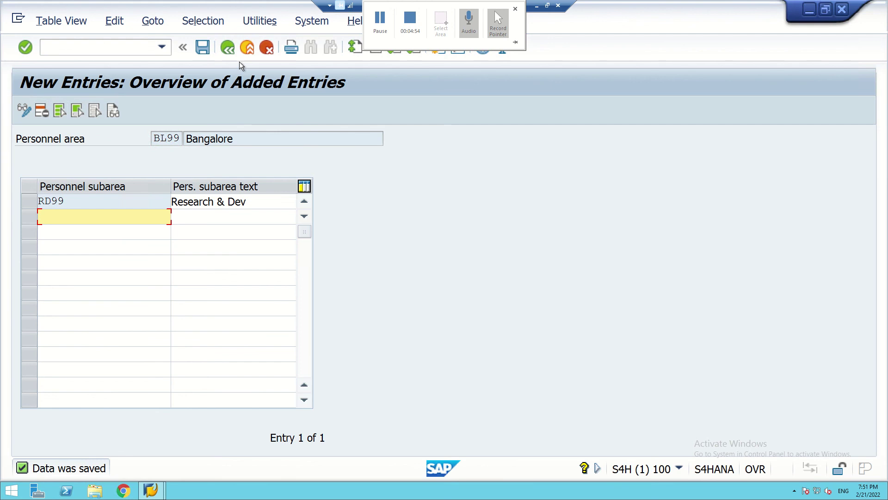
left_click(226, 49)
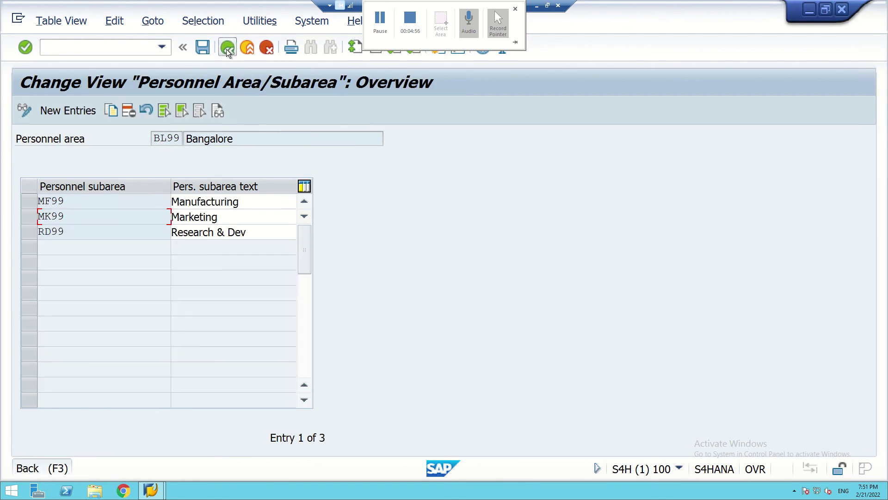
Reopen Create personnel subareas with work area HY99 and begin new entries
left_click(226, 49)
double_click(102, 183)
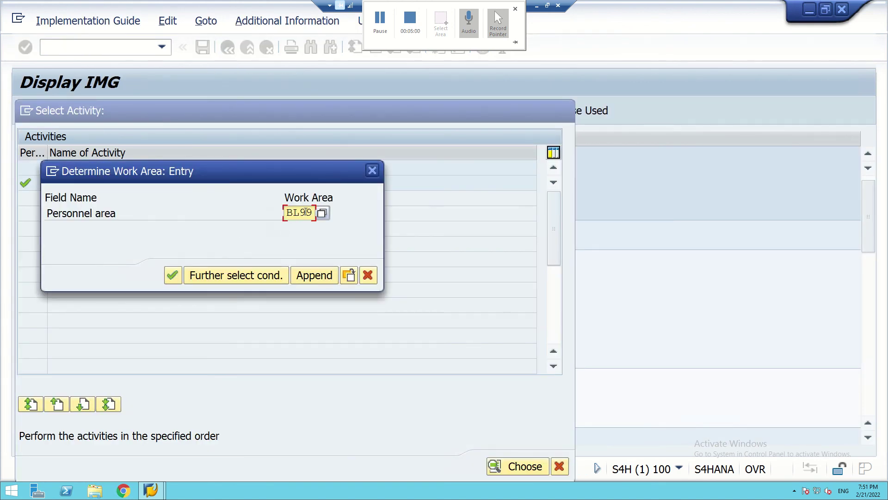
key("BackSpace")
key("BackSpace")
key("BackSpace")
key("Delete")
type("H")
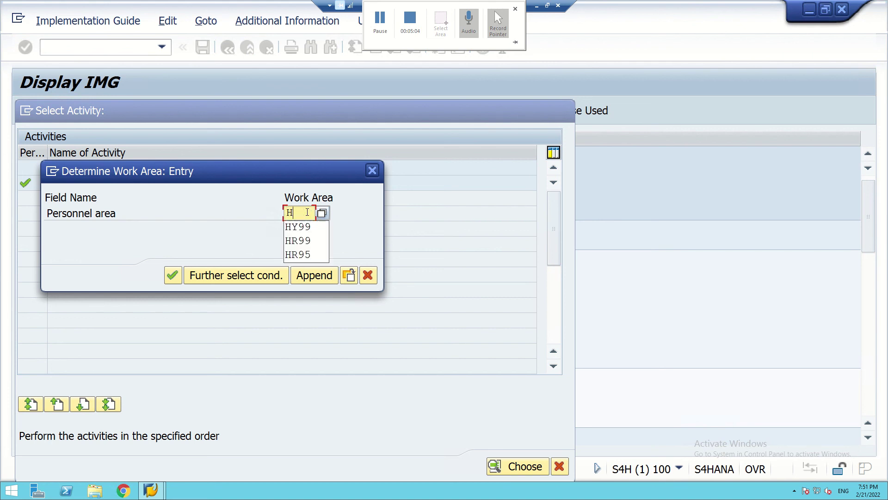
type("Y99")
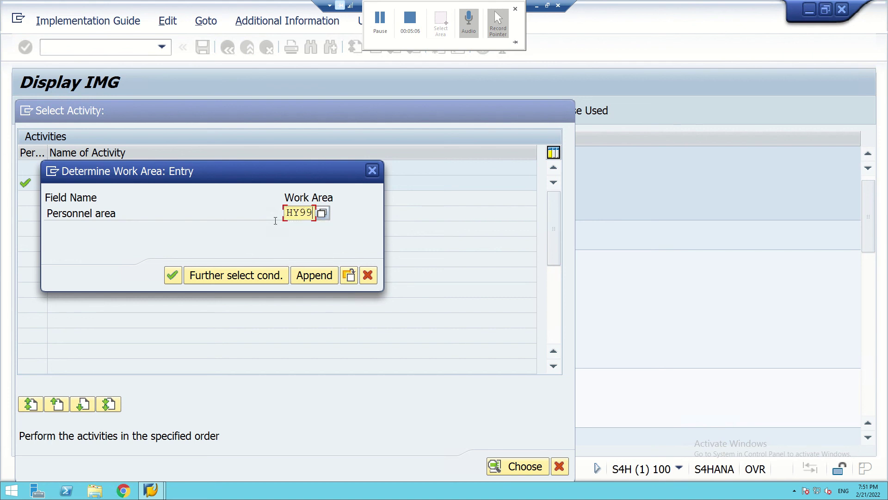
left_click(175, 276)
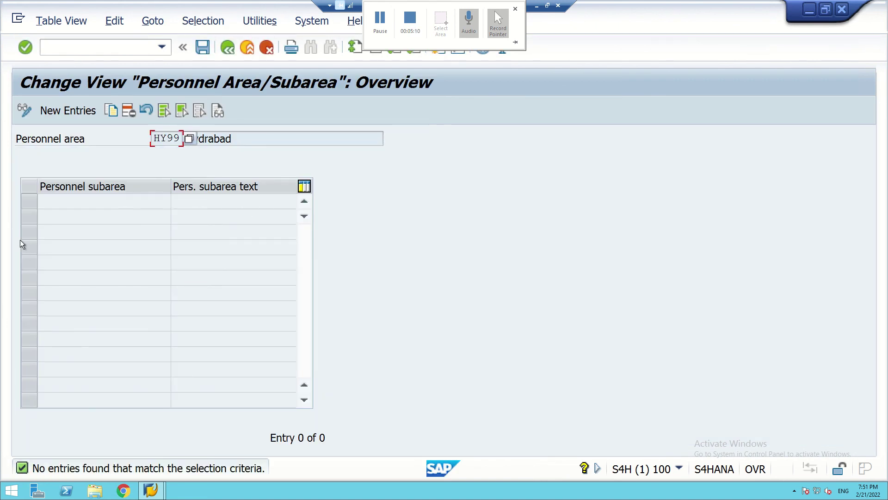
left_click(74, 111)
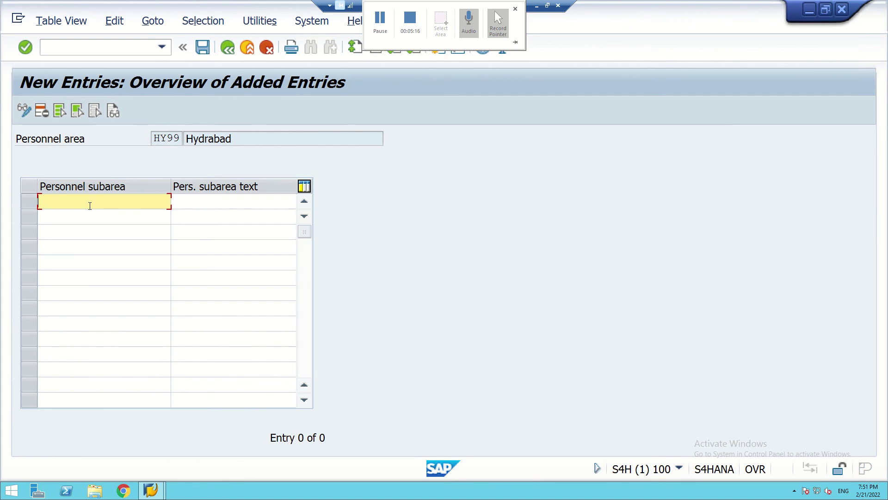
Enter MK99 'Marketing' and MF99 'Manufacturing', then save under the customizing request
type("MK")
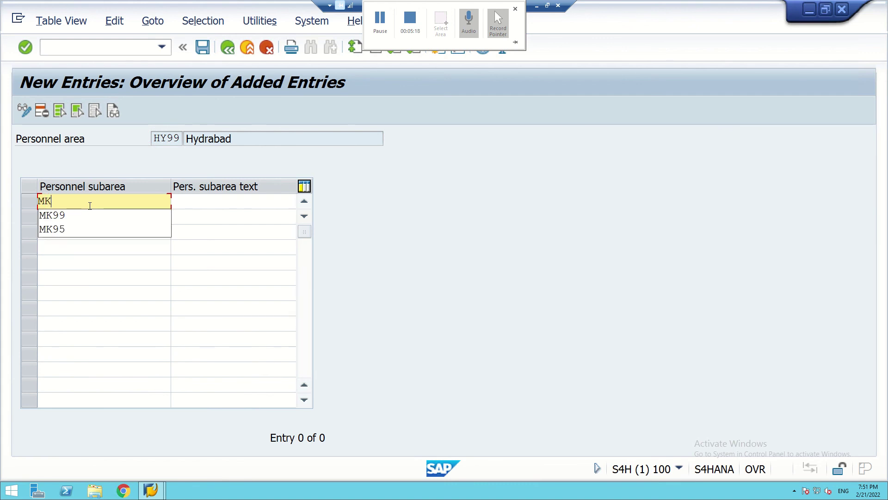
type(" (")
key("BackSpace")
key("BackSpace")
type("99")
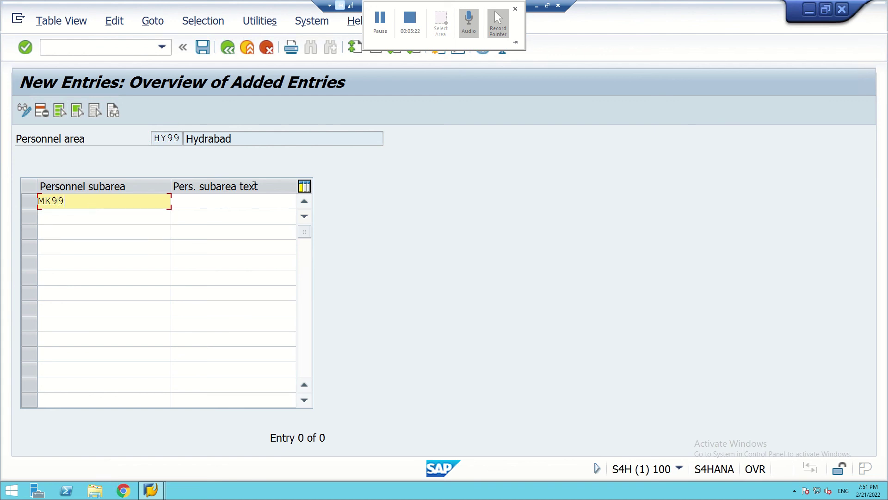
left_click(239, 203)
type("M")
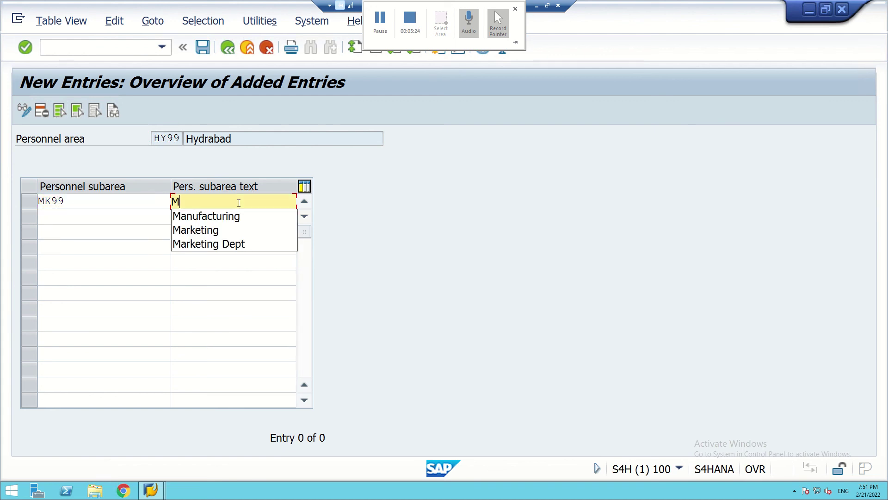
type("arketing")
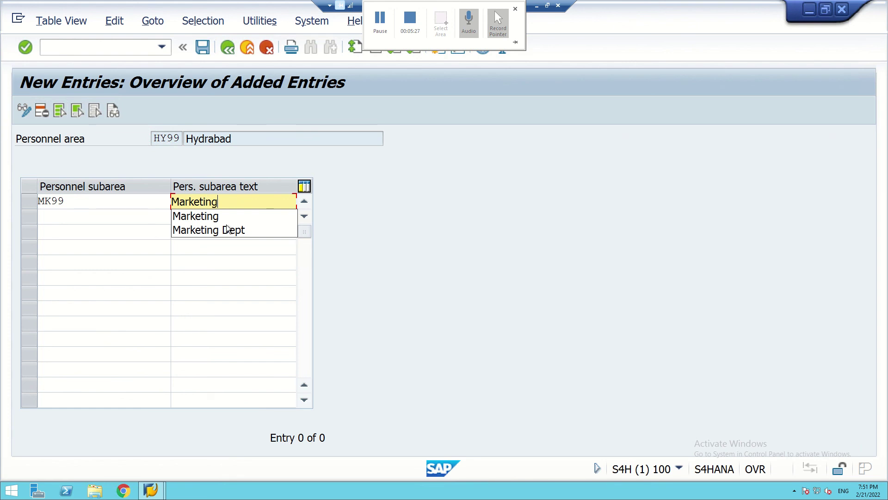
left_click(203, 219)
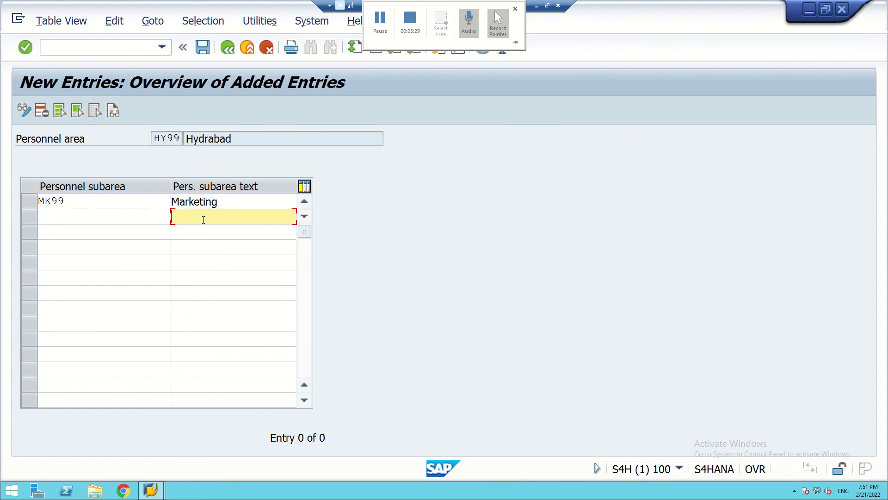
left_click(74, 218)
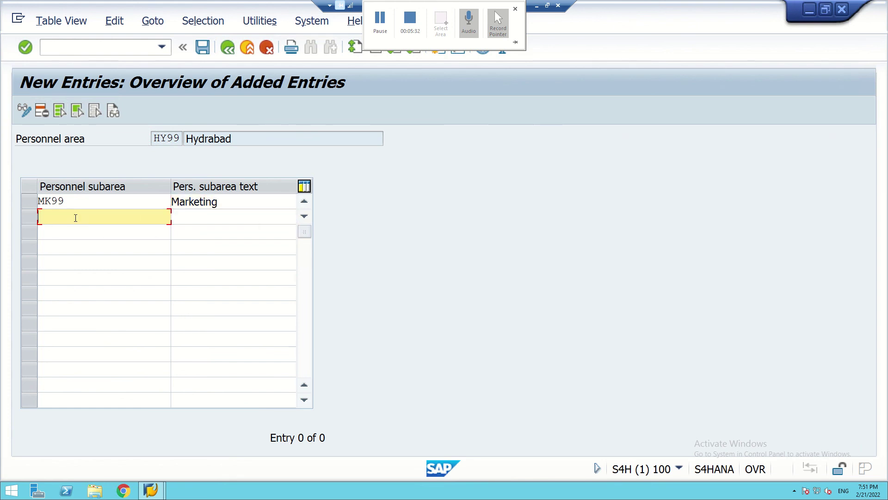
type("MF")
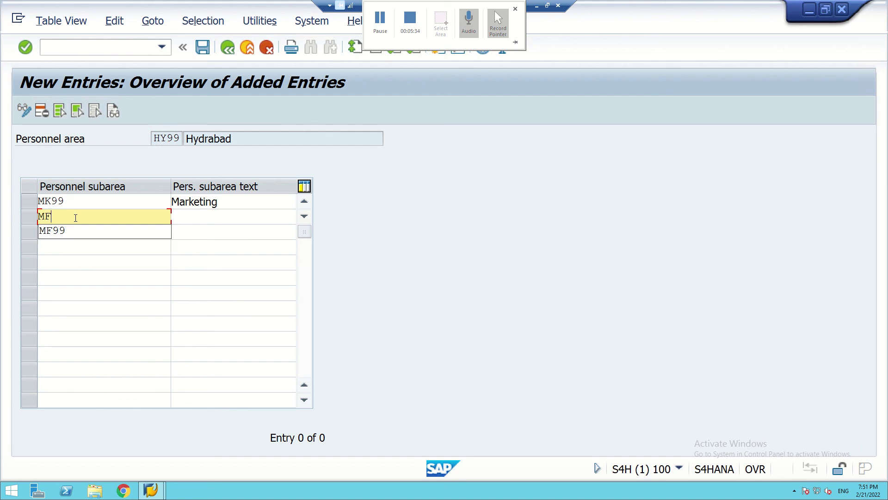
type("99")
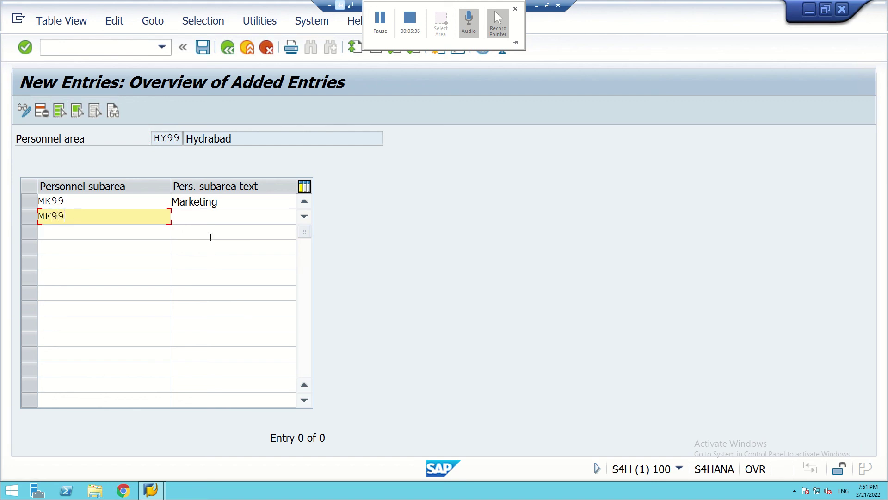
left_click(225, 221)
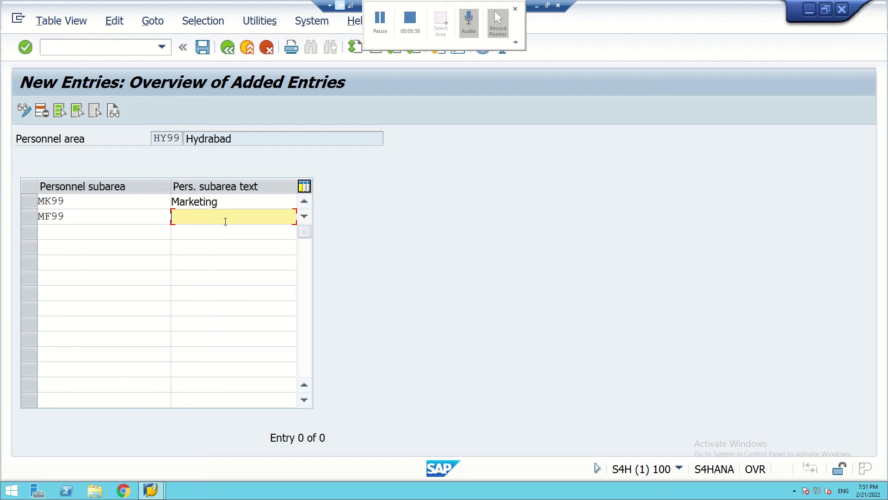
type("M")
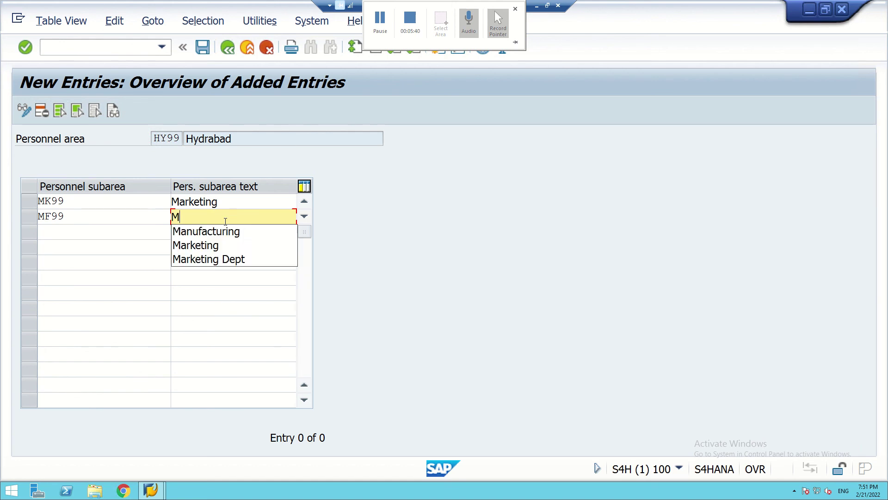
type("anufact")
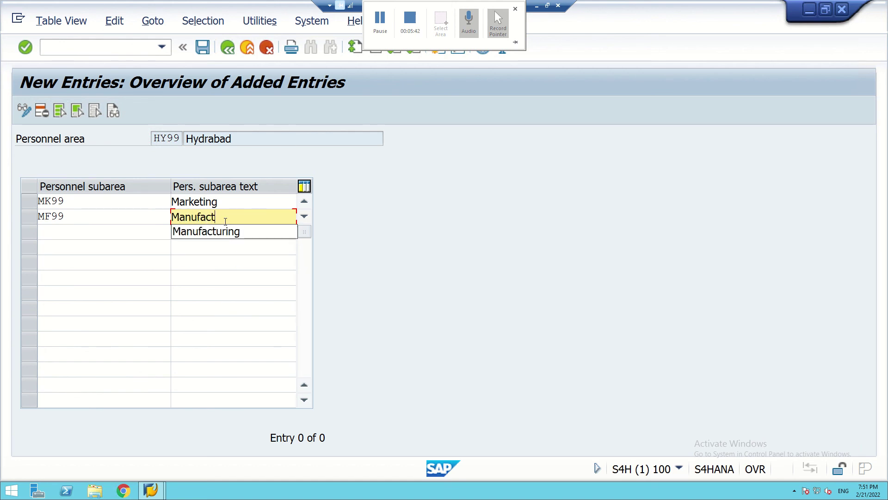
type("uring")
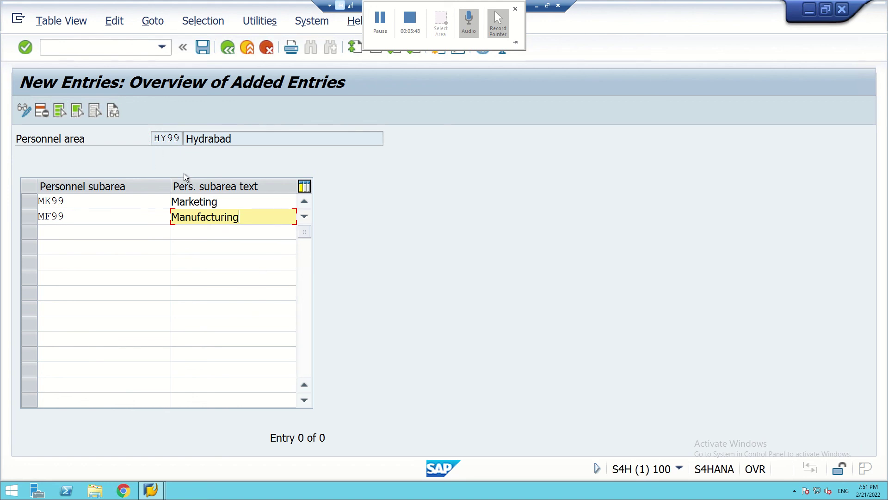
left_click(202, 47)
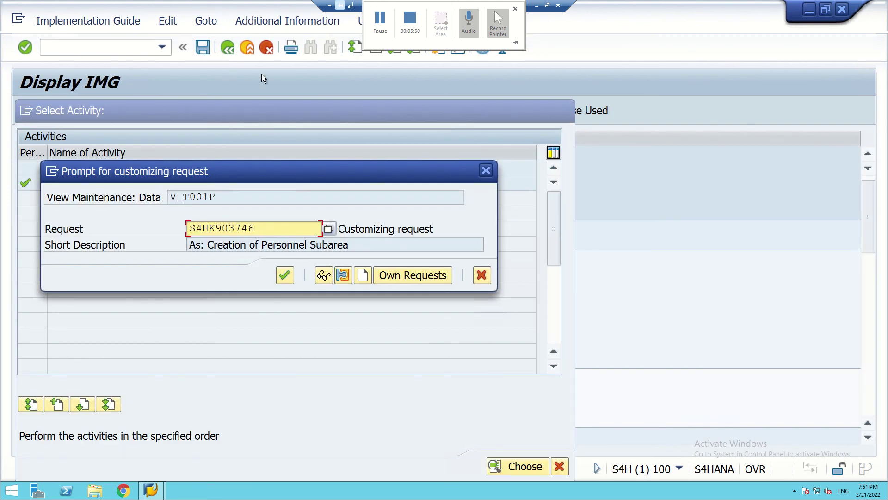
left_click(284, 276)
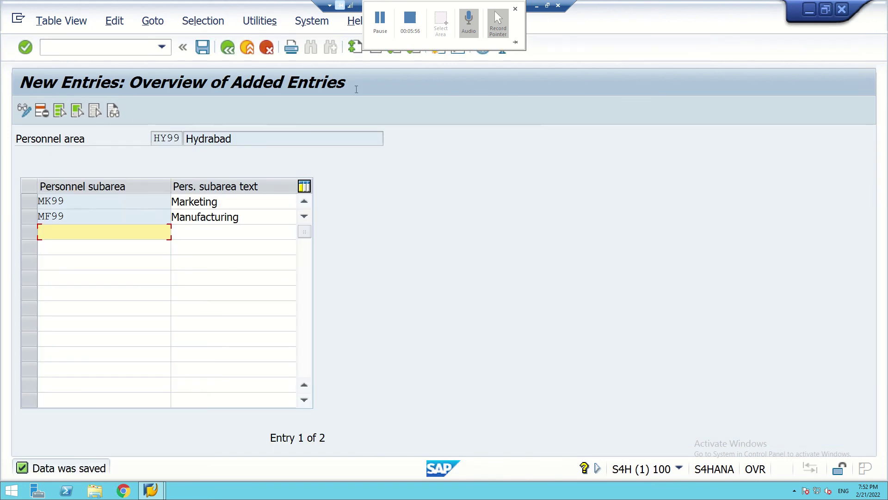
Minimize the SAP remote session to show the Creating Personnel Subarea slide
left_click(536, 6)
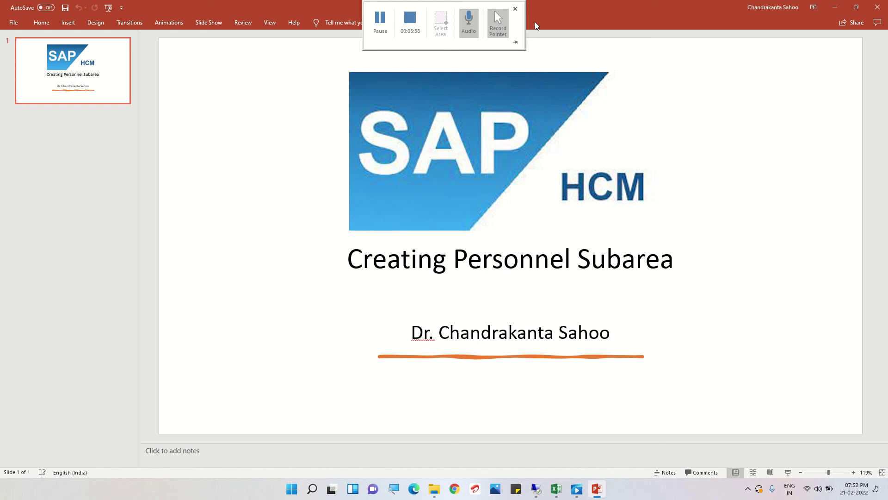